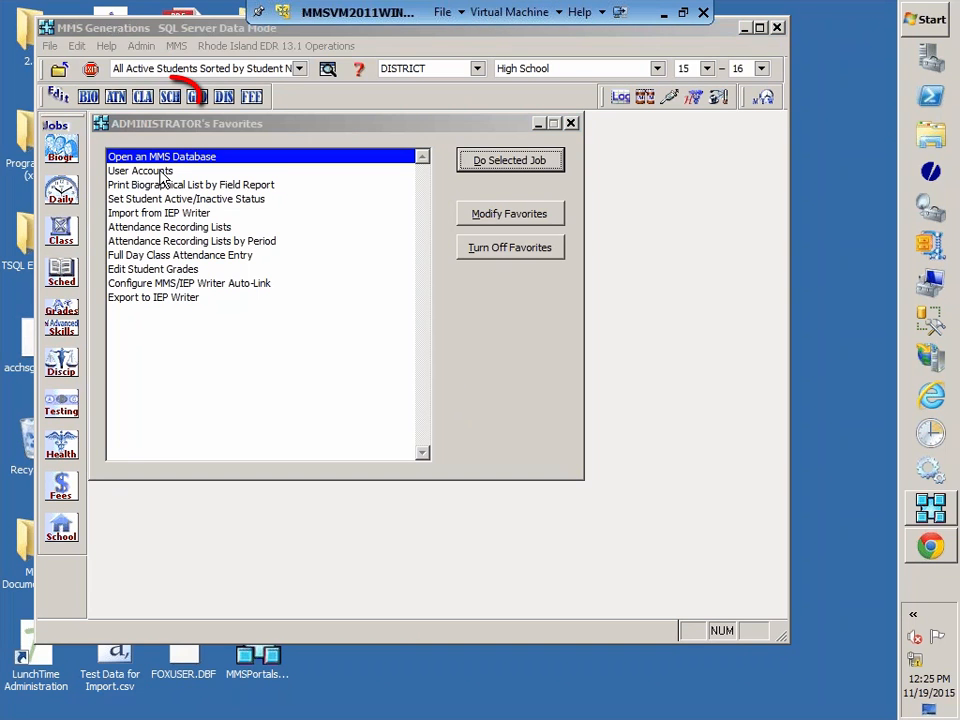
# Step: Open the student's schedule records and set up a course replacement for the 224-02 Geometry section
pyautogui.click(170, 97)
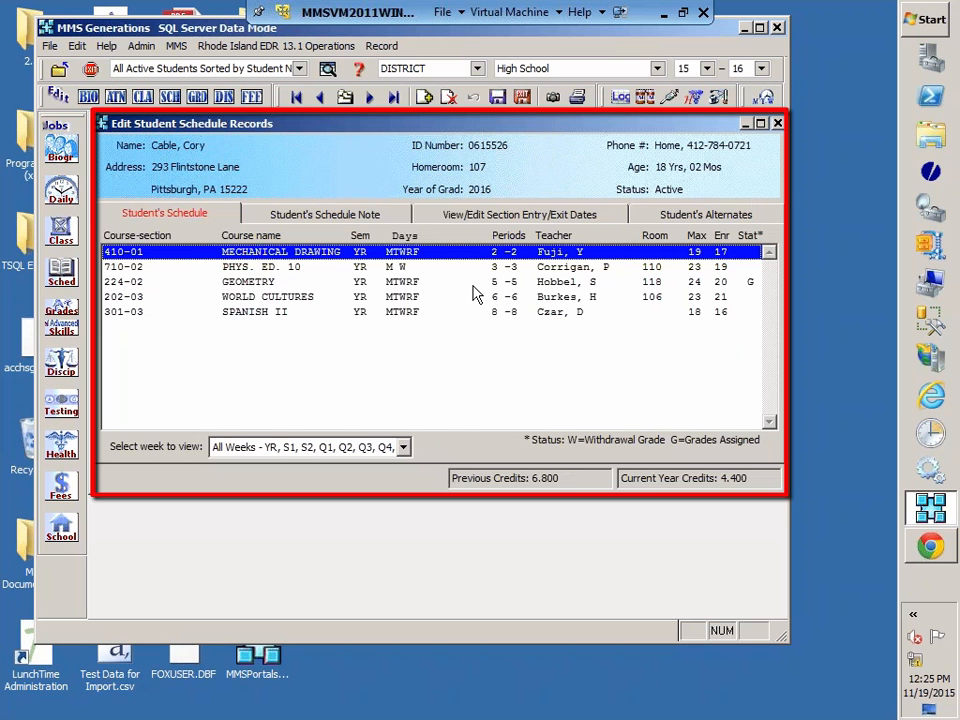
pyautogui.click(242, 284)
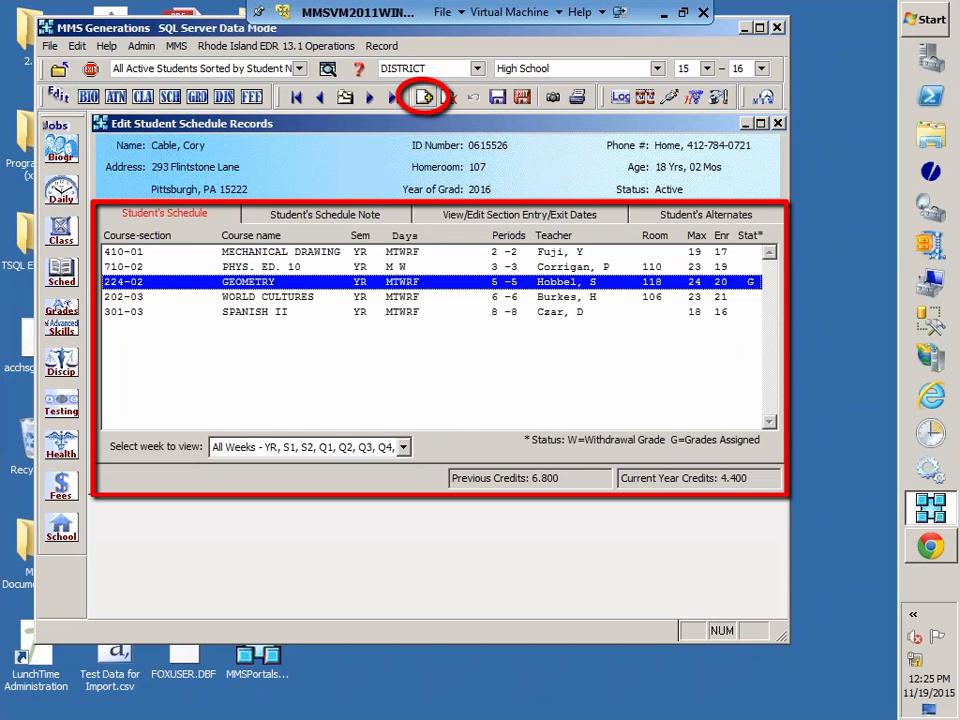
pyautogui.click(425, 97)
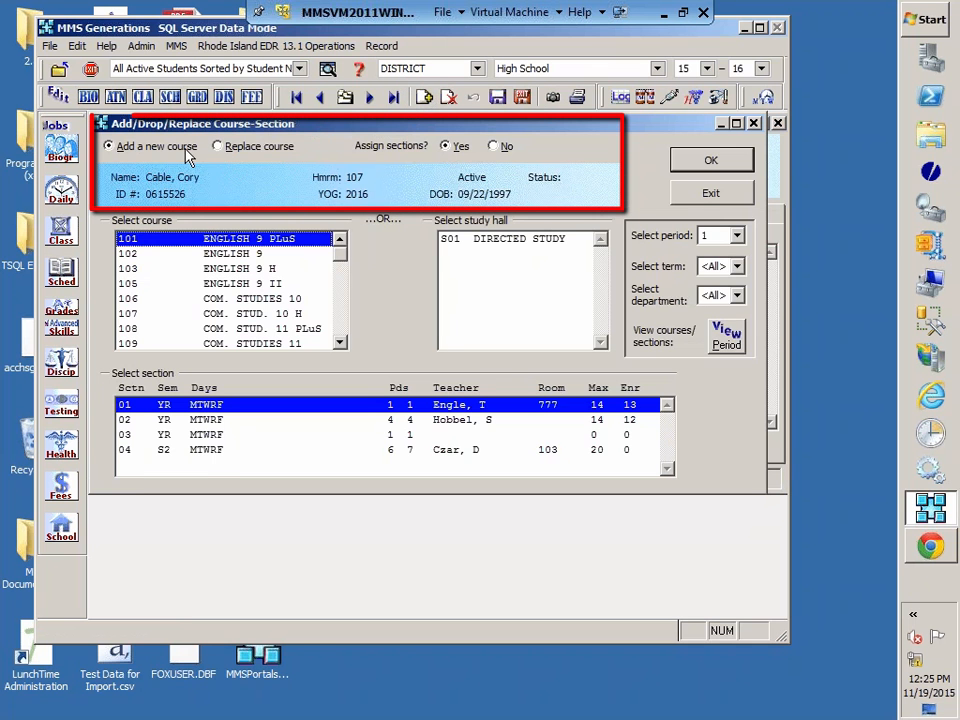
pyautogui.click(250, 150)
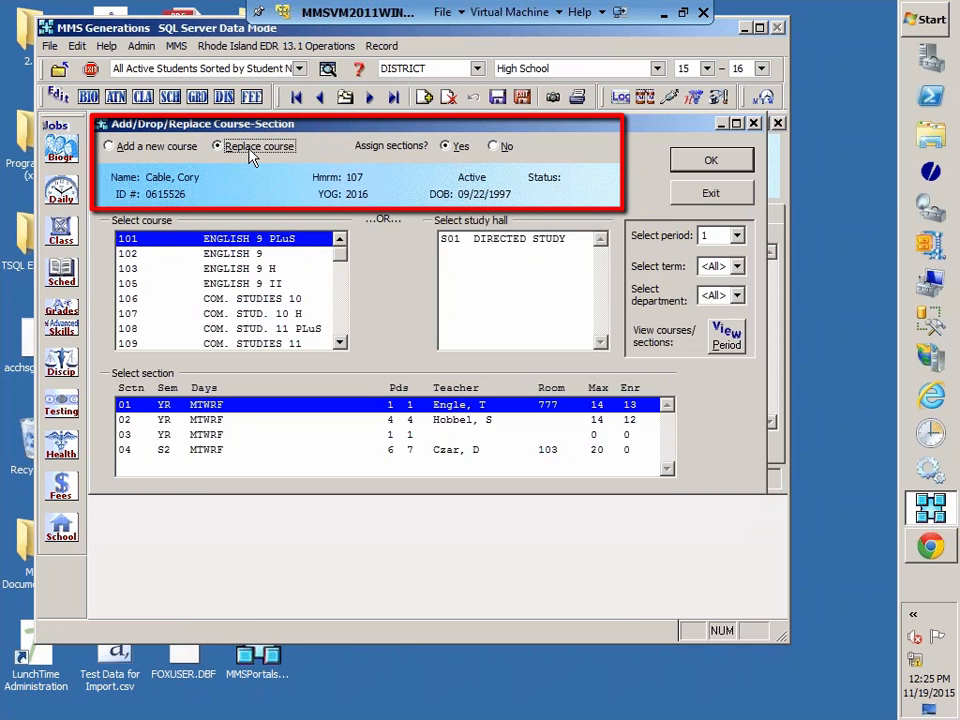
# Step: Choose course 224 Geometry, section 04 in period 1, as the replacement course-section
pyautogui.click(341, 254)
pyautogui.moveTo(341, 260); pyautogui.dragTo(347, 275)
pyautogui.click(123, 283)
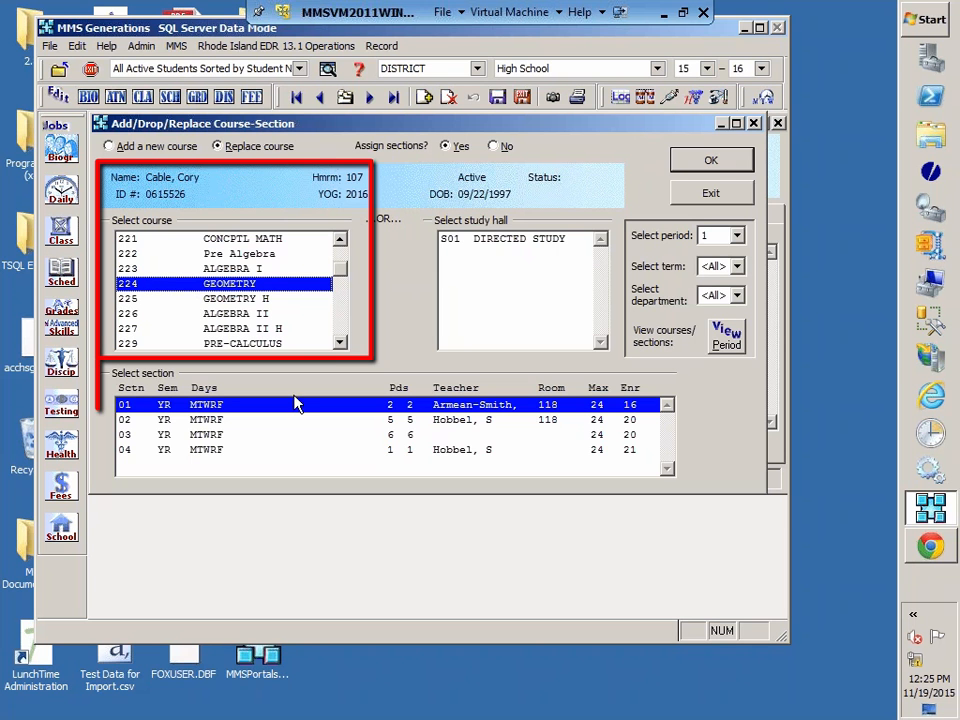
pyautogui.click(209, 421)
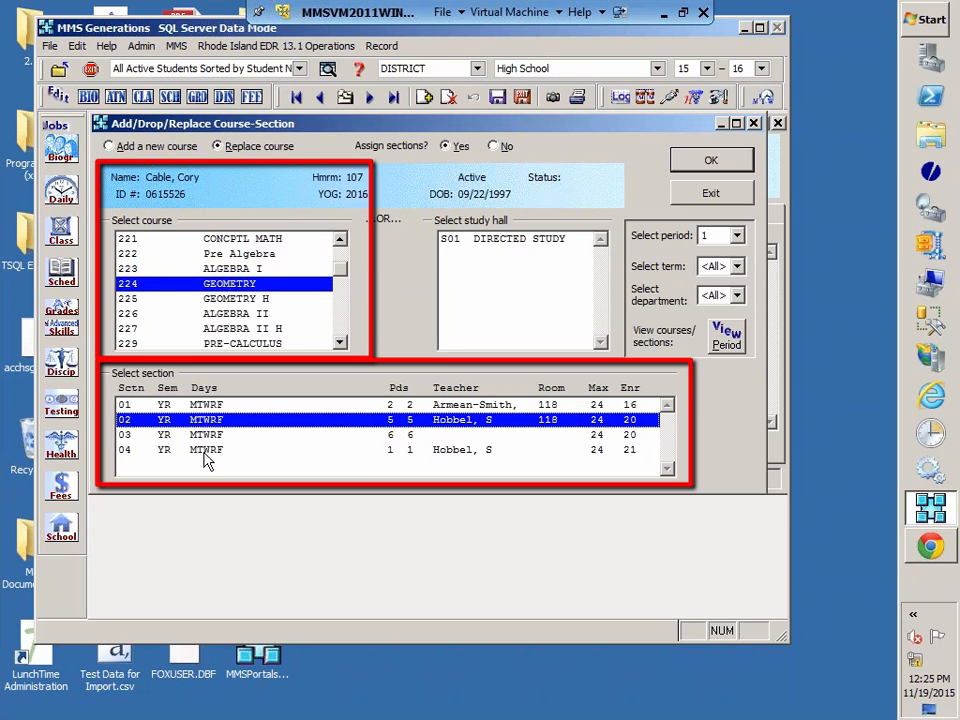
pyautogui.click(205, 451)
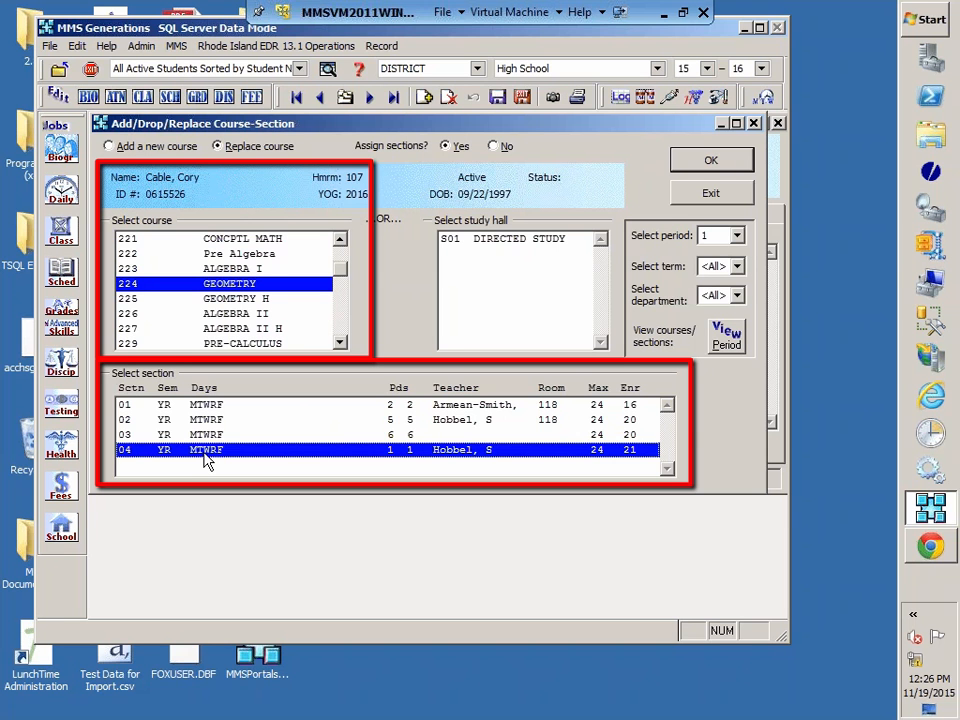
pyautogui.click(212, 420)
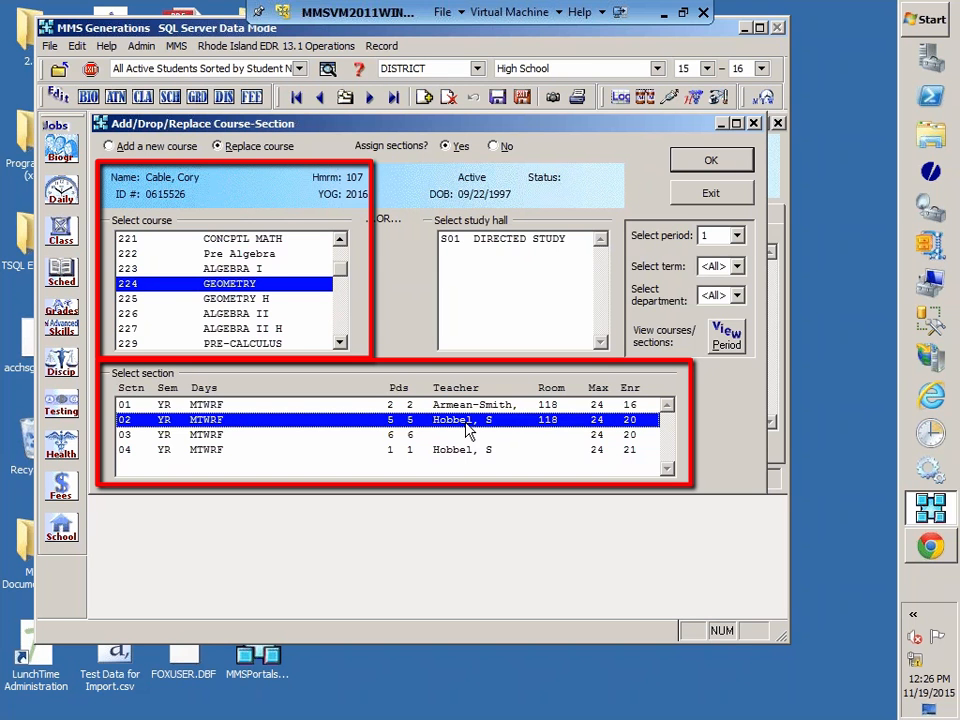
pyautogui.click(370, 451)
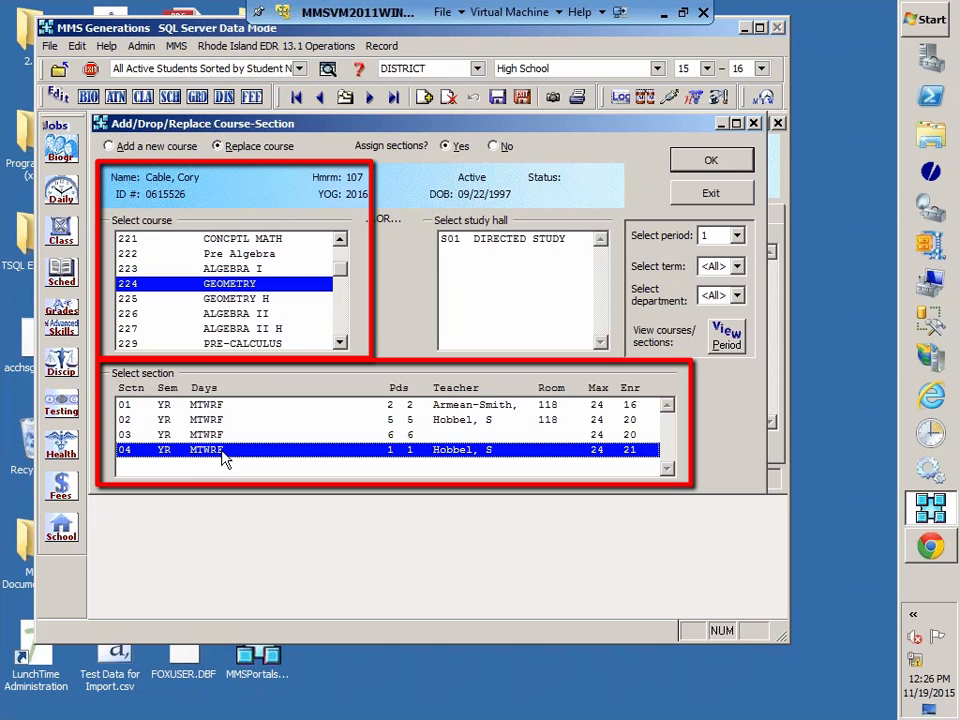
# Step: Confirm replacing 224-02 with 224-04, transferring the subject and skill grades and saving the exit date for the old section
pyautogui.click(697, 163)
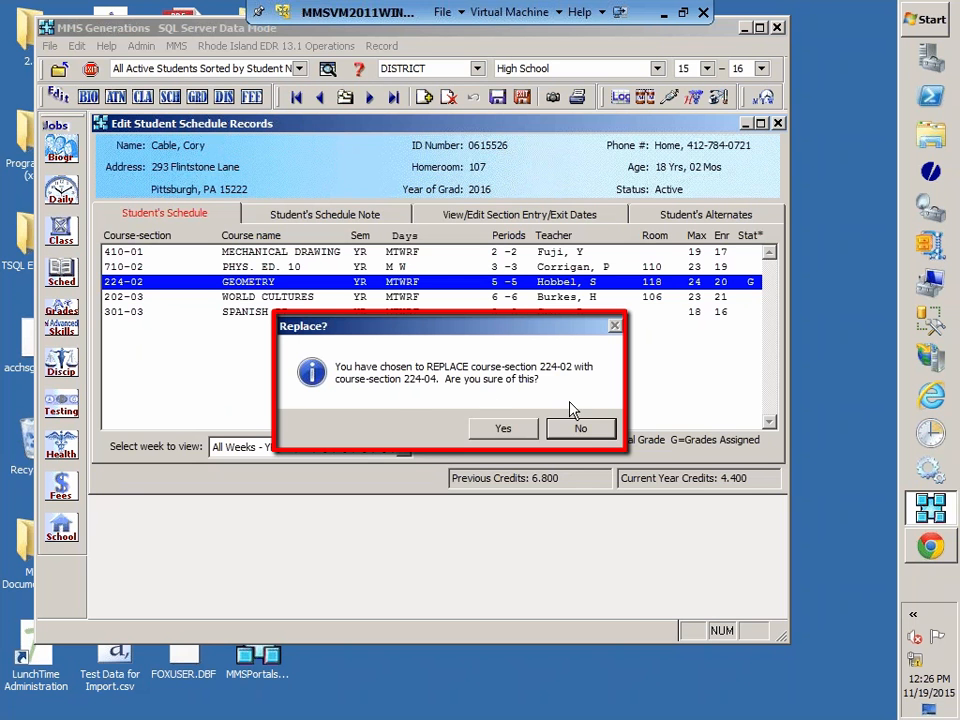
pyautogui.click(505, 429)
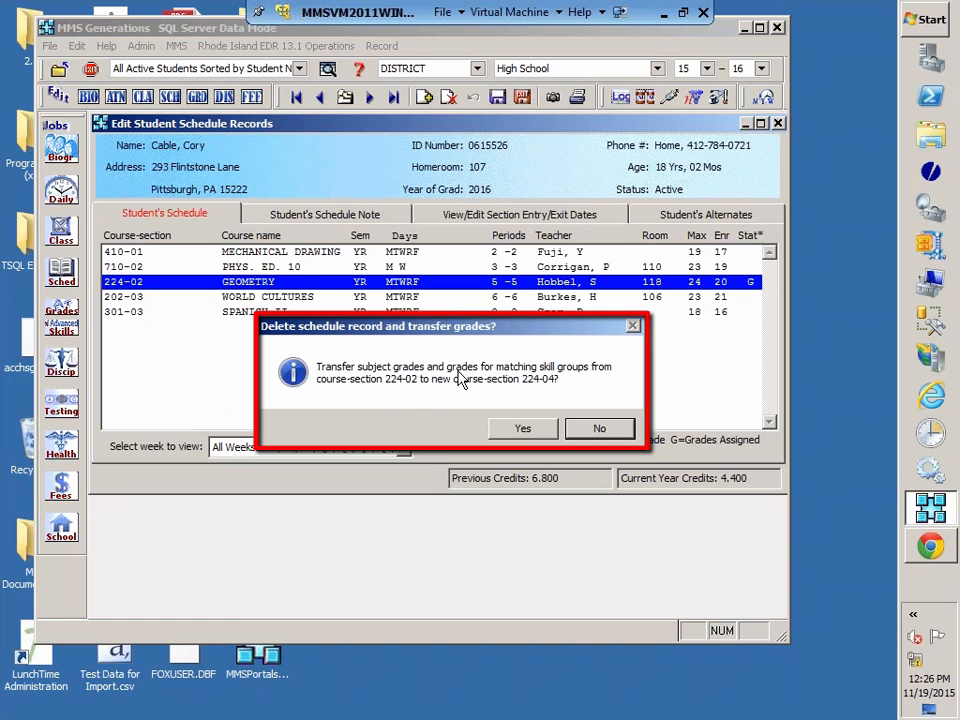
pyautogui.click(523, 429)
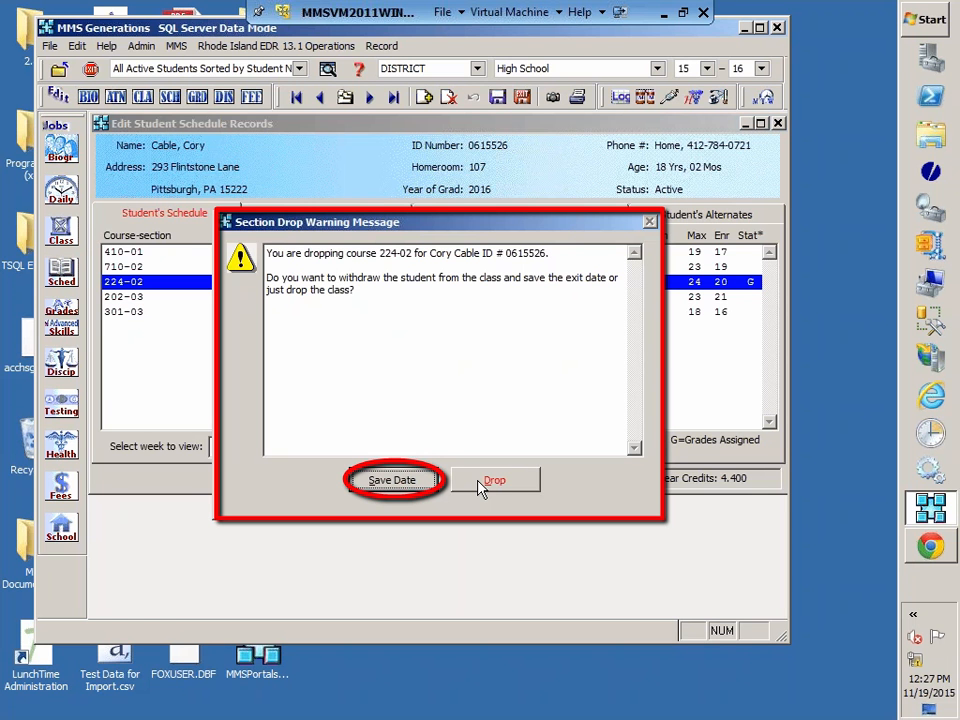
pyautogui.click(419, 482)
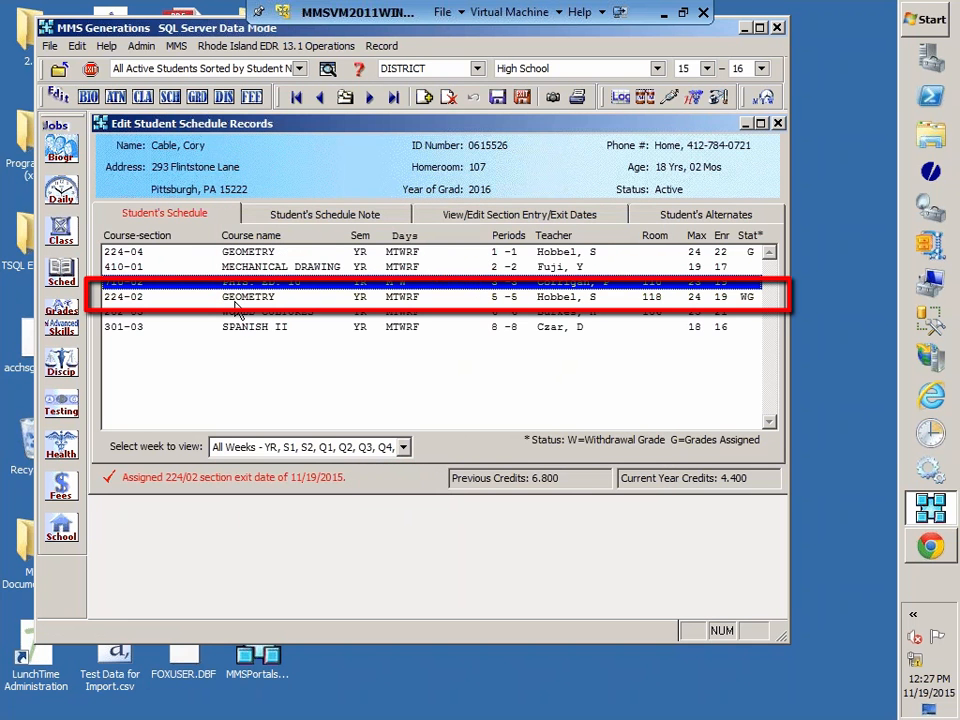
# Step: Check the status of the 224-02 and 224-04 Geometry sections and save the student's schedule
pyautogui.click(236, 300)
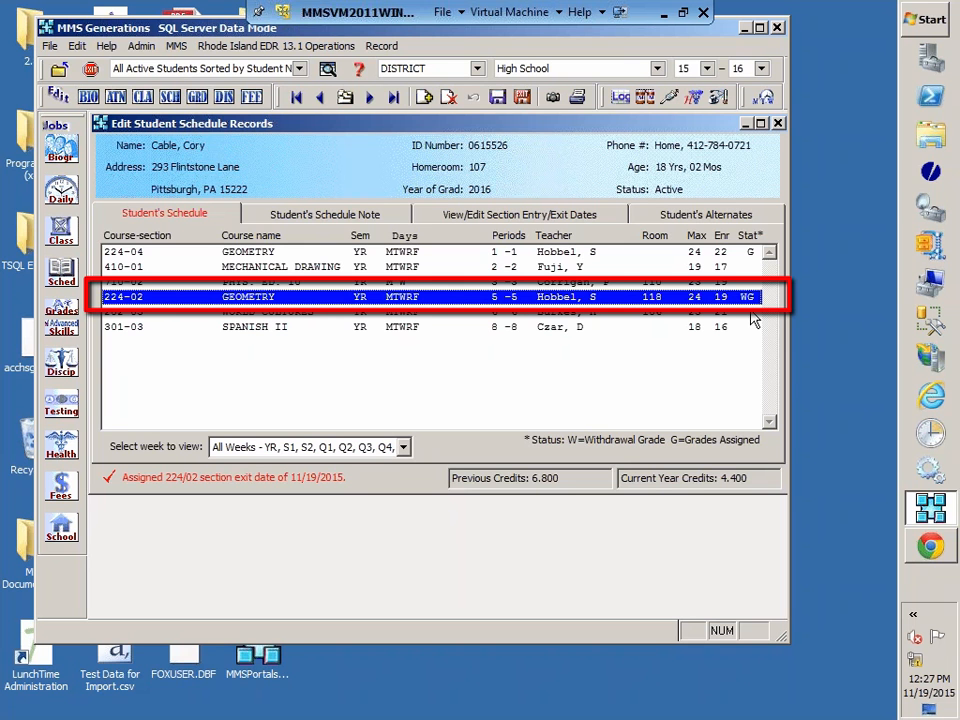
pyautogui.click(495, 253)
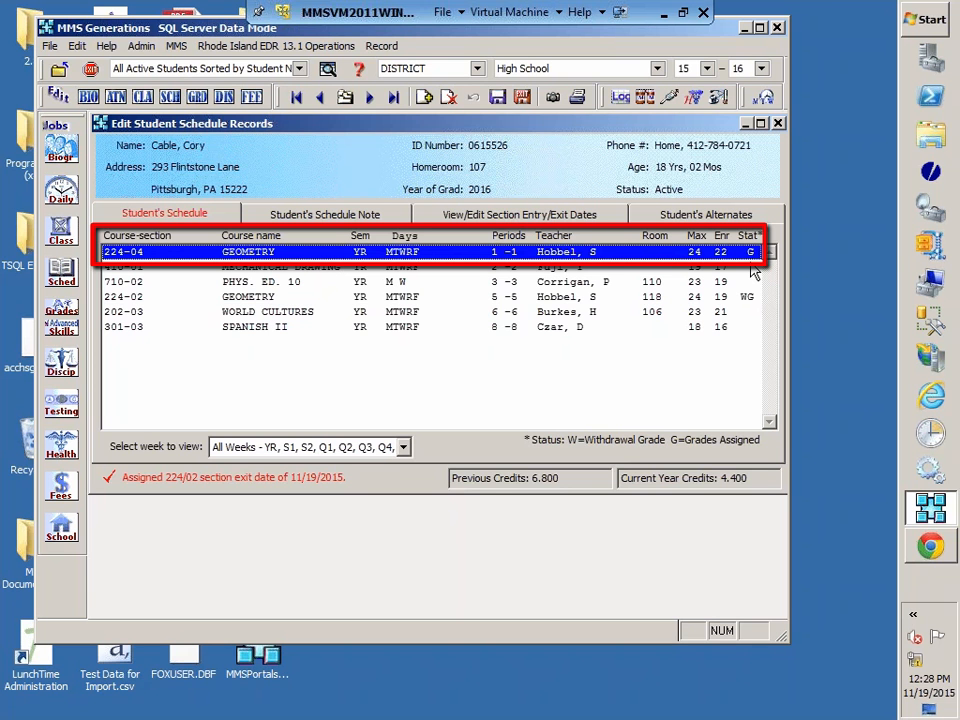
pyautogui.click(498, 97)
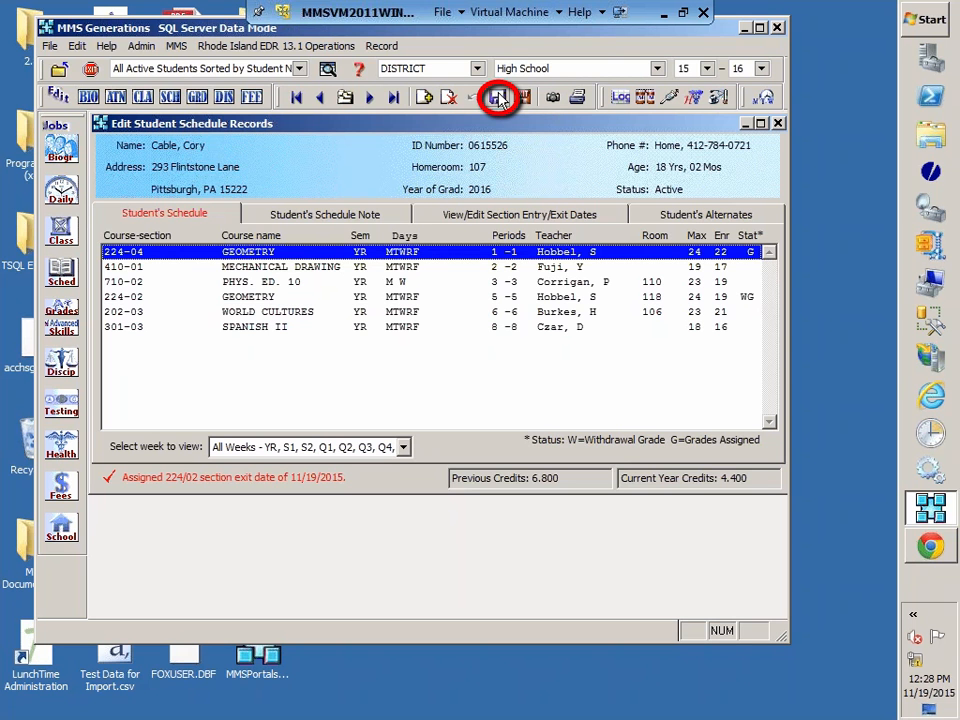
# Step: Switch to the Teacher Portal in Chrome and log in with the username teacher and the account password
pyautogui.click(743, 28)
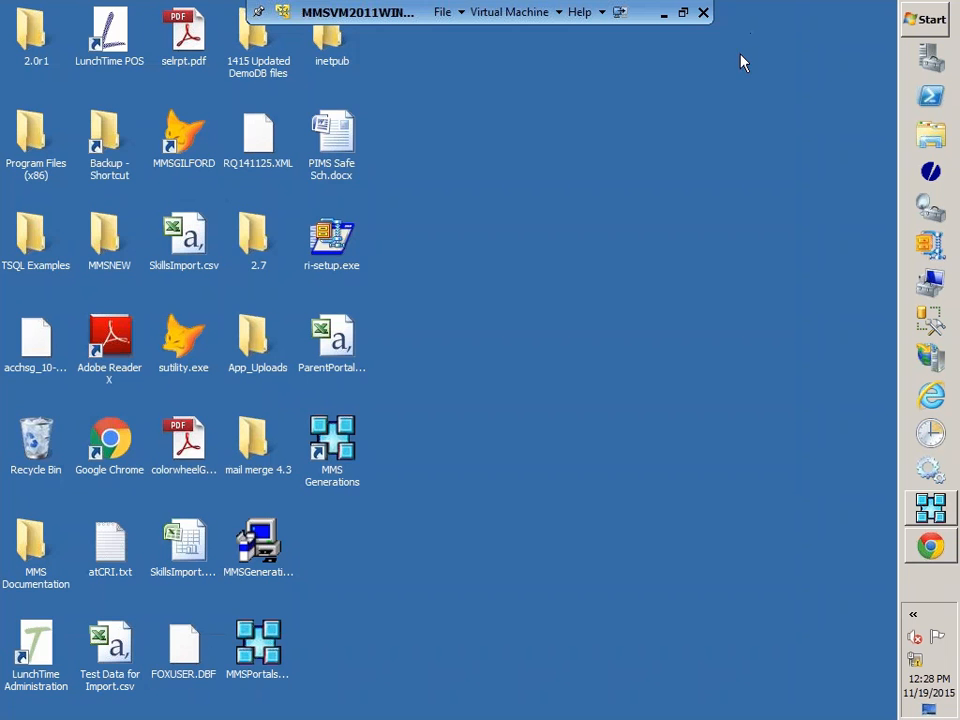
pyautogui.click(932, 550)
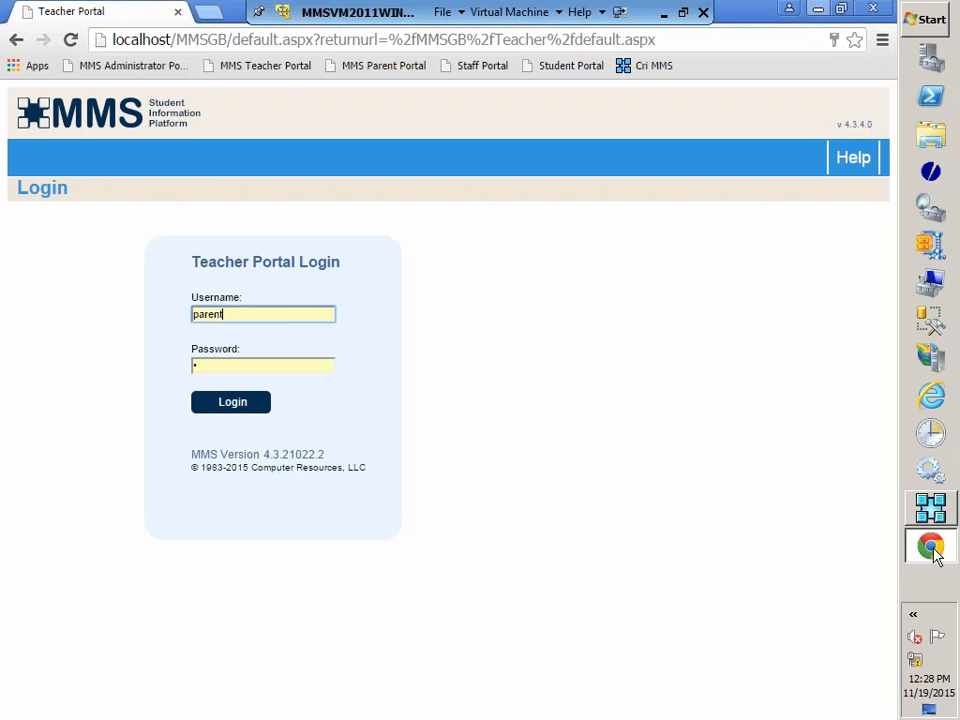
pyautogui.click(286, 325)
pyautogui.press('BackSpace')
pyautogui.press('BackSpace')
pyautogui.press('BackSpace')
pyautogui.press('BackSpace')
pyautogui.press('BackSpace')
pyautogui.press('BackSpace')
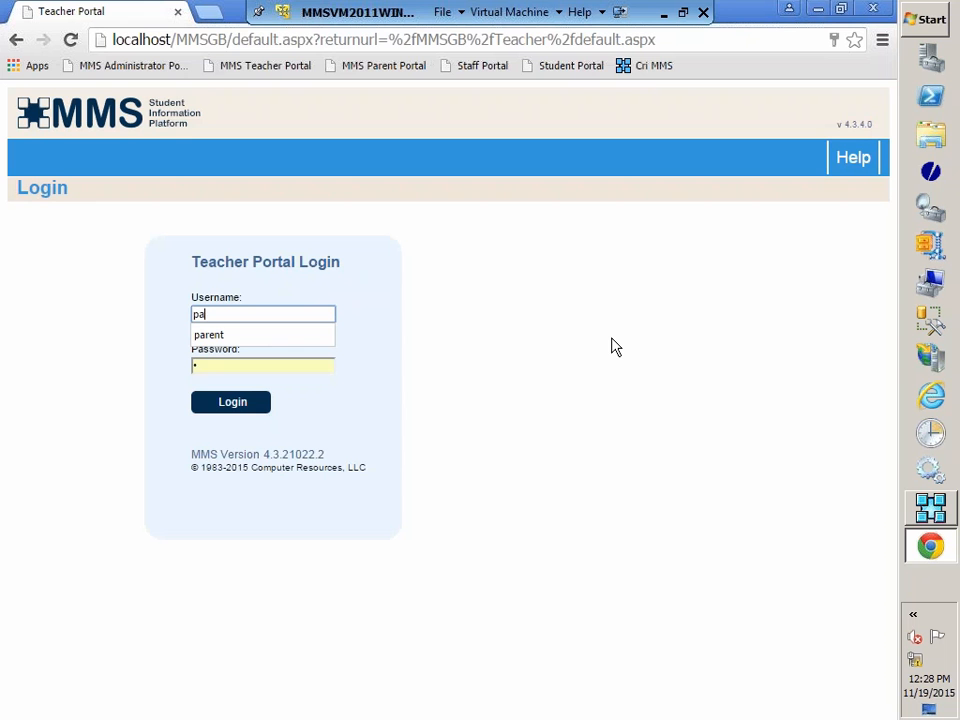
pyautogui.write('teacher')
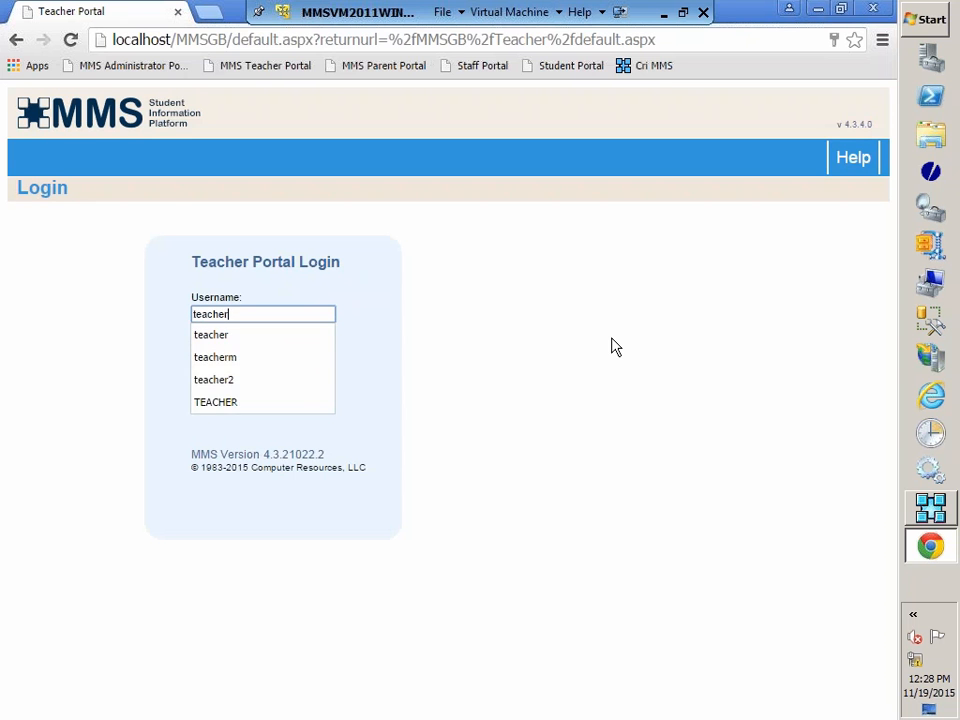
pyautogui.press('Tab')
pyautogui.write('t')
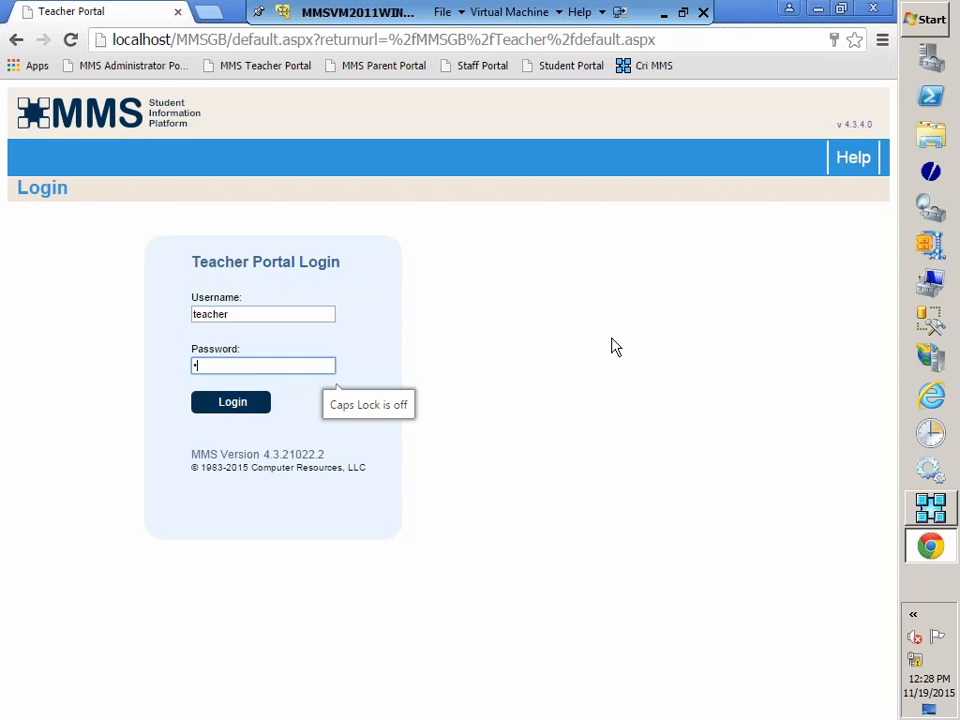
pyautogui.press('Return')
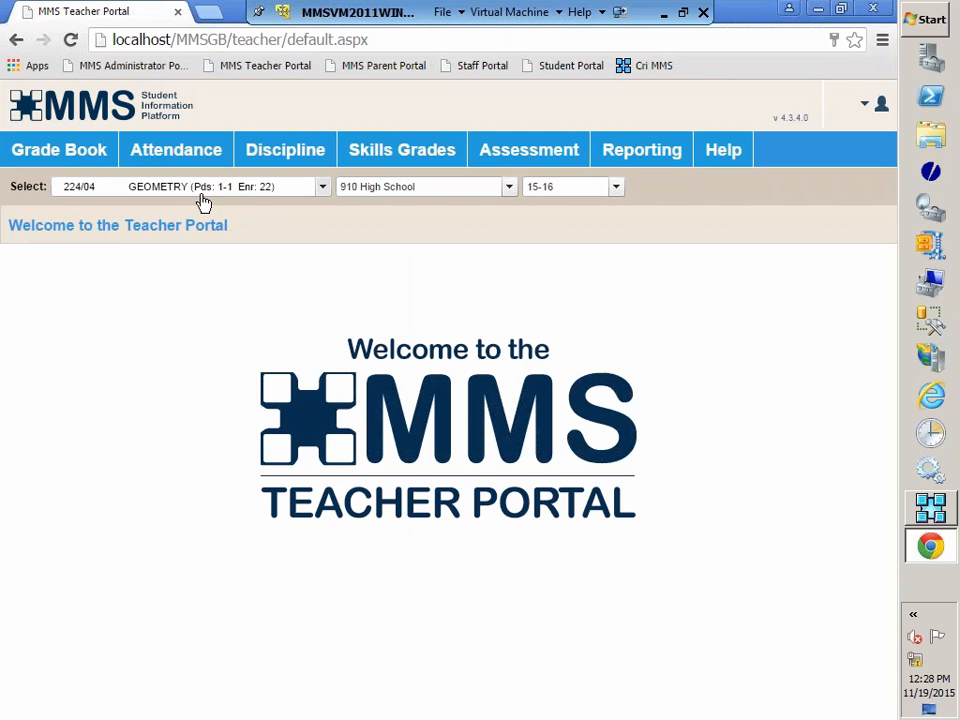
# Step: Open the Grade Book operation for transferring assignment grades
pyautogui.moveTo(44, 159)
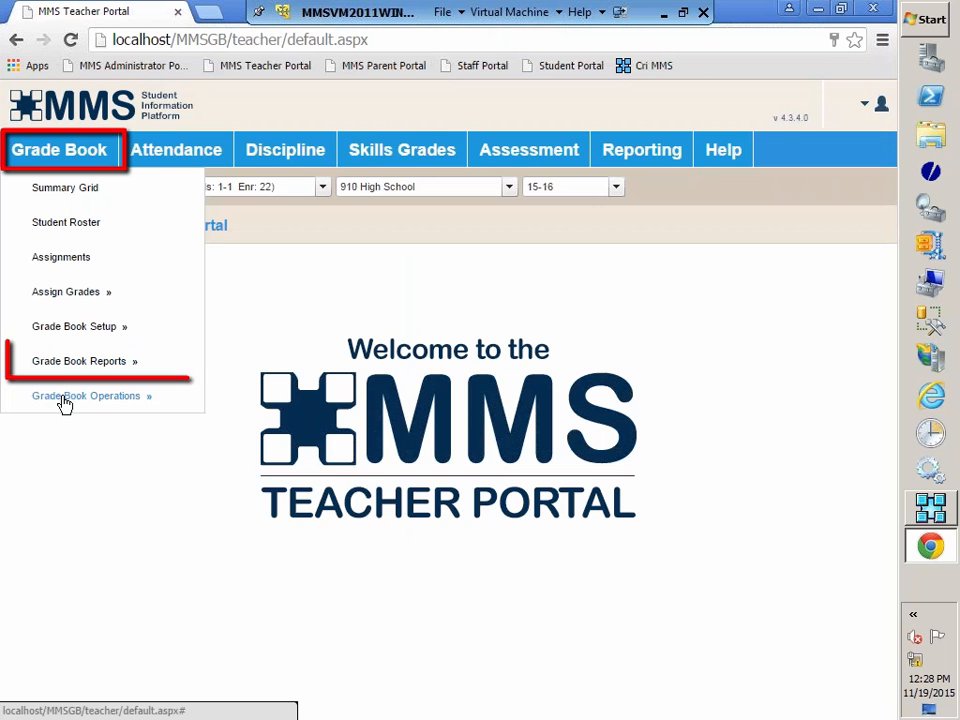
pyautogui.moveTo(64, 404)
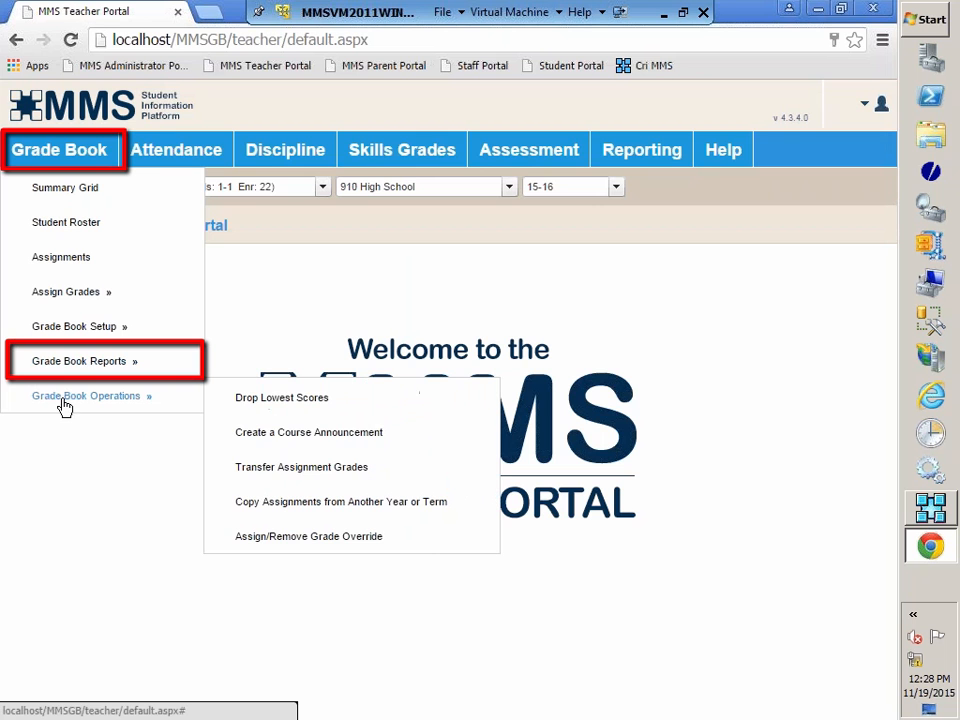
pyautogui.click(295, 474)
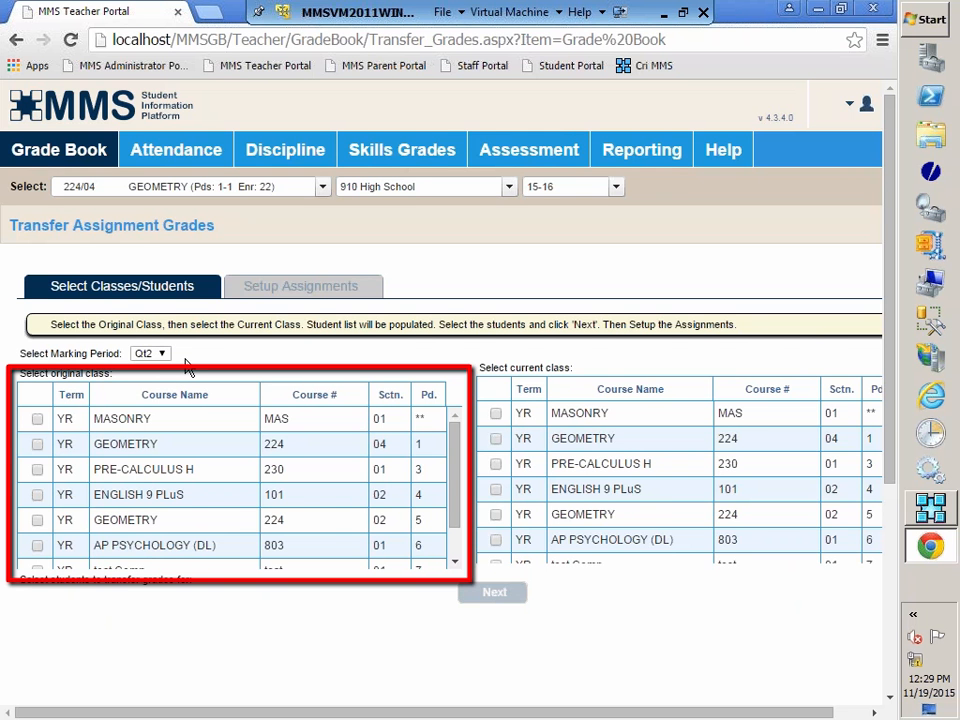
# Step: Select Geometry 224-02 as the original class, 224-04 as the current class and the moved student, and proceed to the assignment setup
pyautogui.click(38, 521)
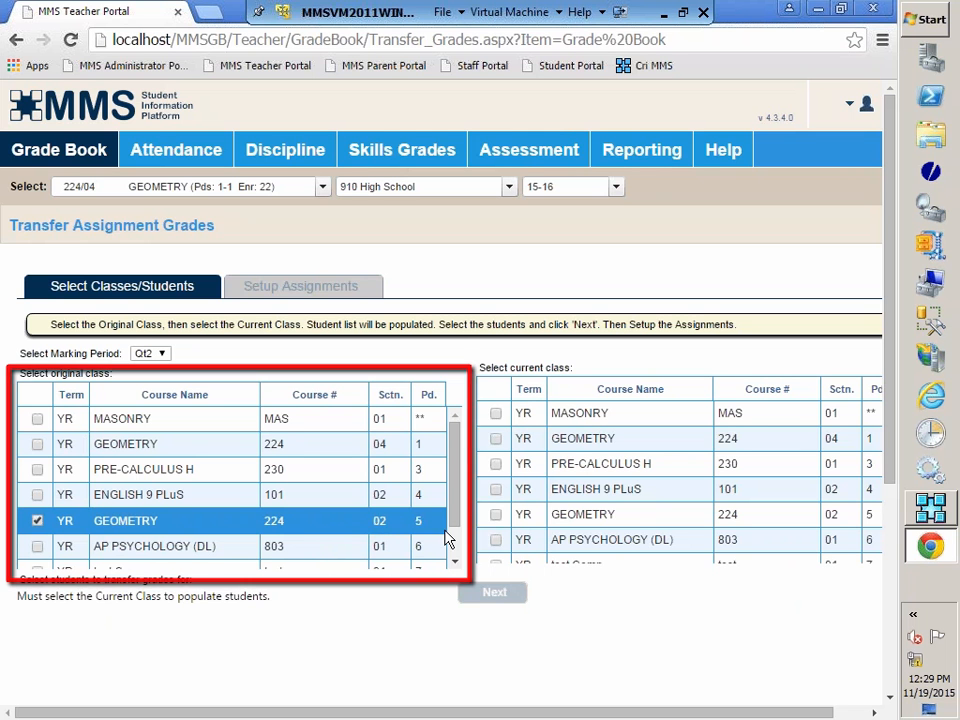
pyautogui.click(496, 443)
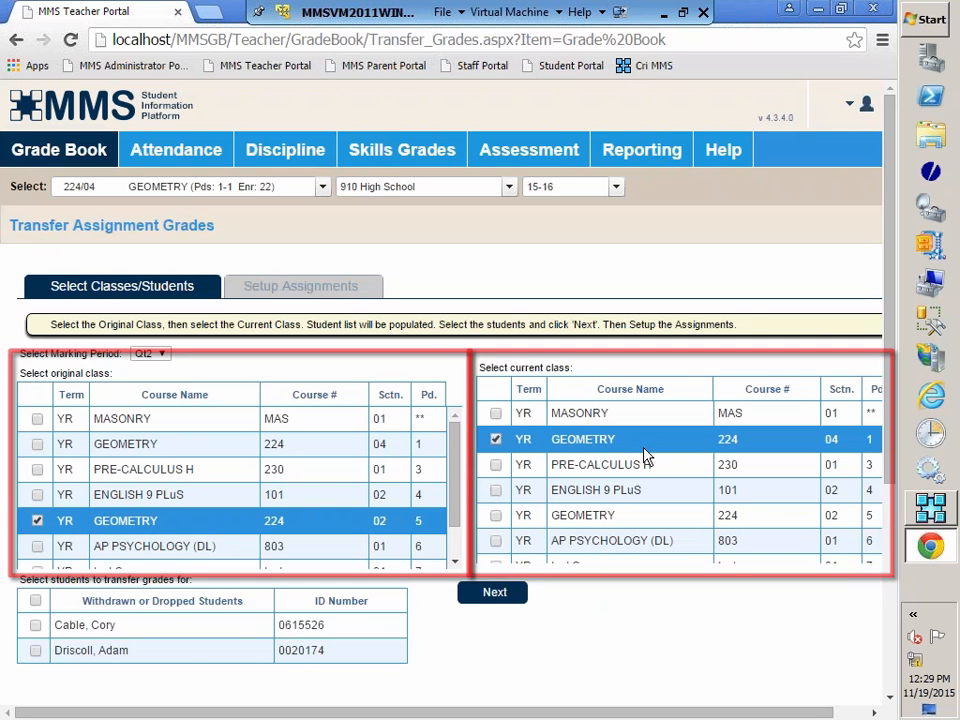
pyautogui.click(35, 628)
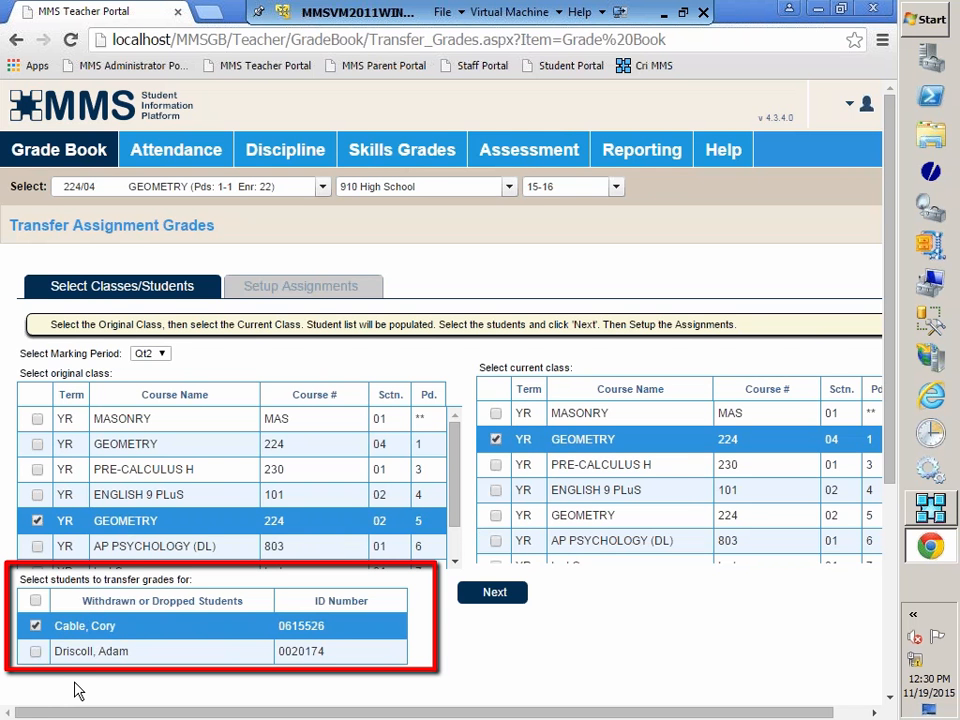
pyautogui.click(497, 596)
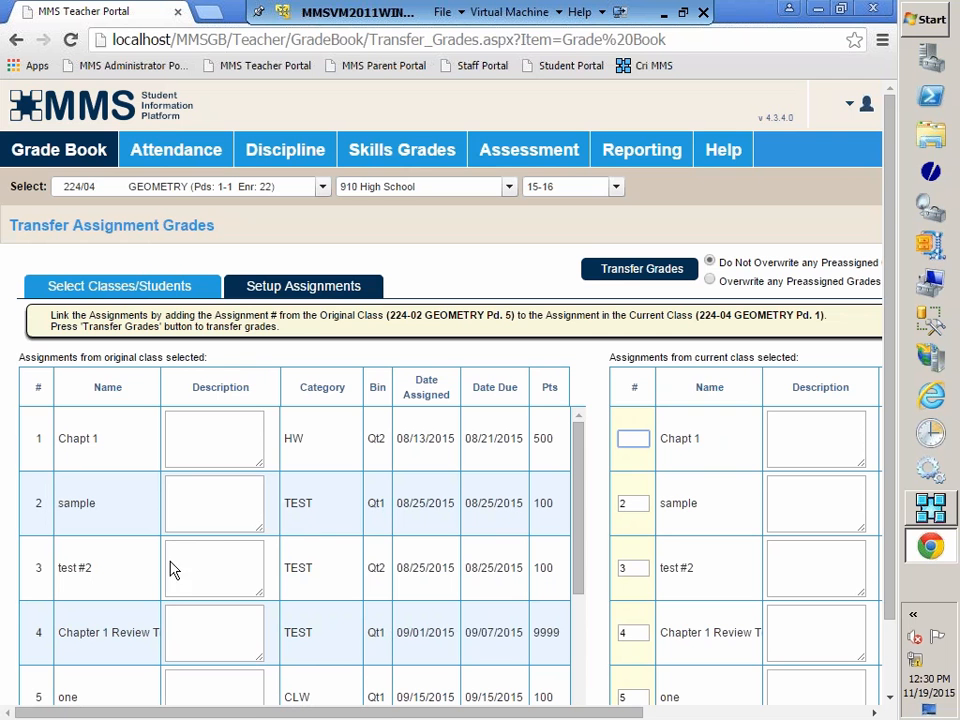
# Step: Link original assignment 1 to Chapt 1 in the current class and compare the assignment lists of both classes
pyautogui.click(638, 444)
pyautogui.write('1')
pyautogui.moveTo(888, 492); pyautogui.dragTo(889, 565)
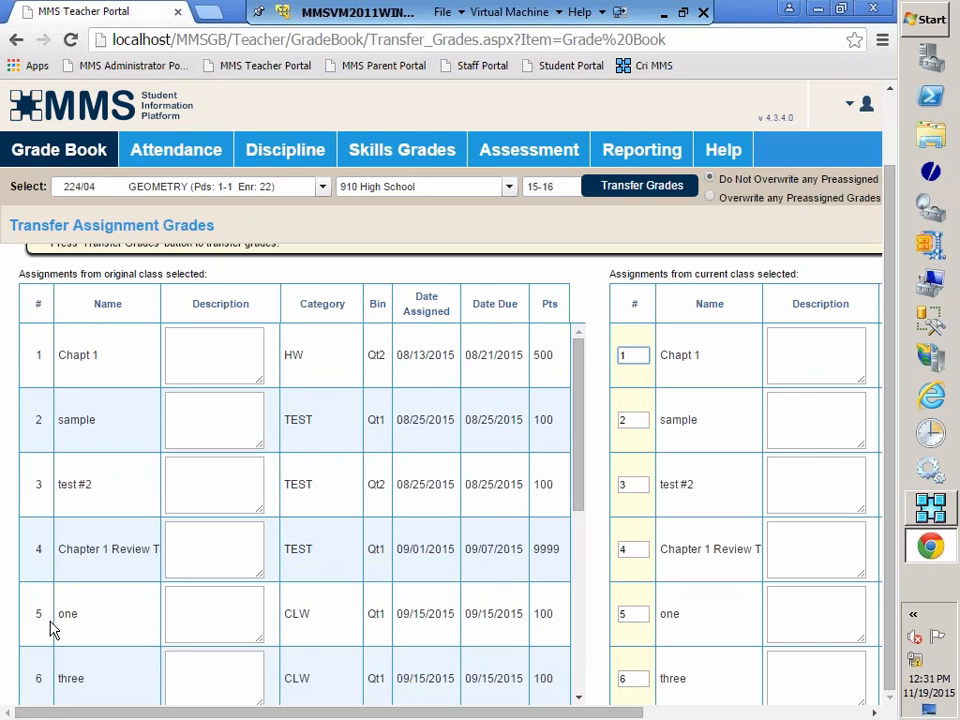
pyautogui.moveTo(579, 506); pyautogui.dragTo(596, 644)
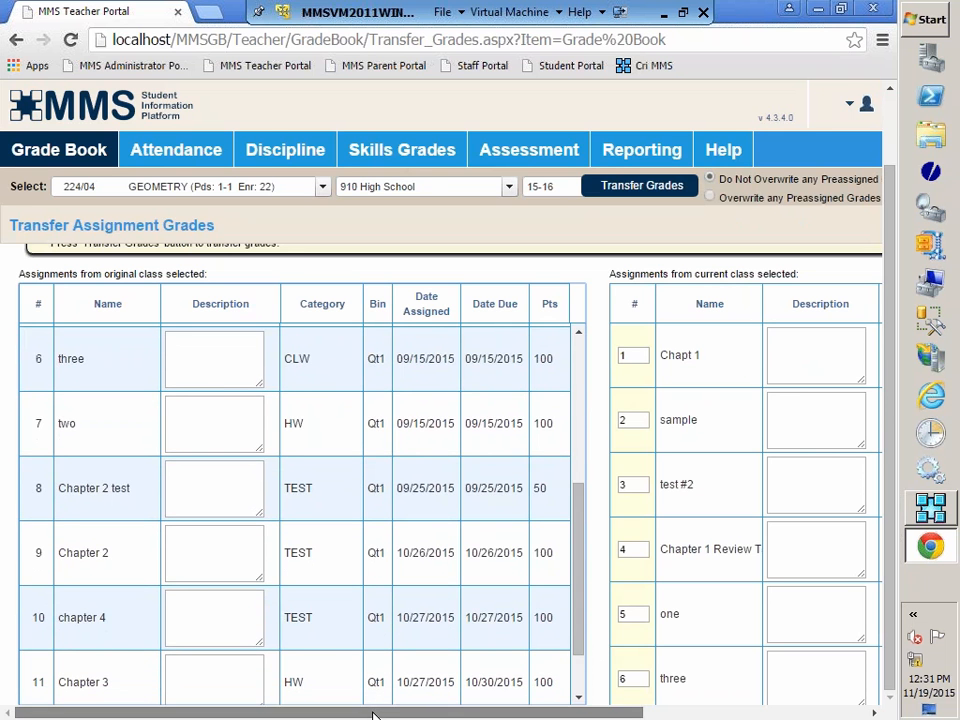
pyautogui.moveTo(373, 713); pyautogui.dragTo(630, 716)
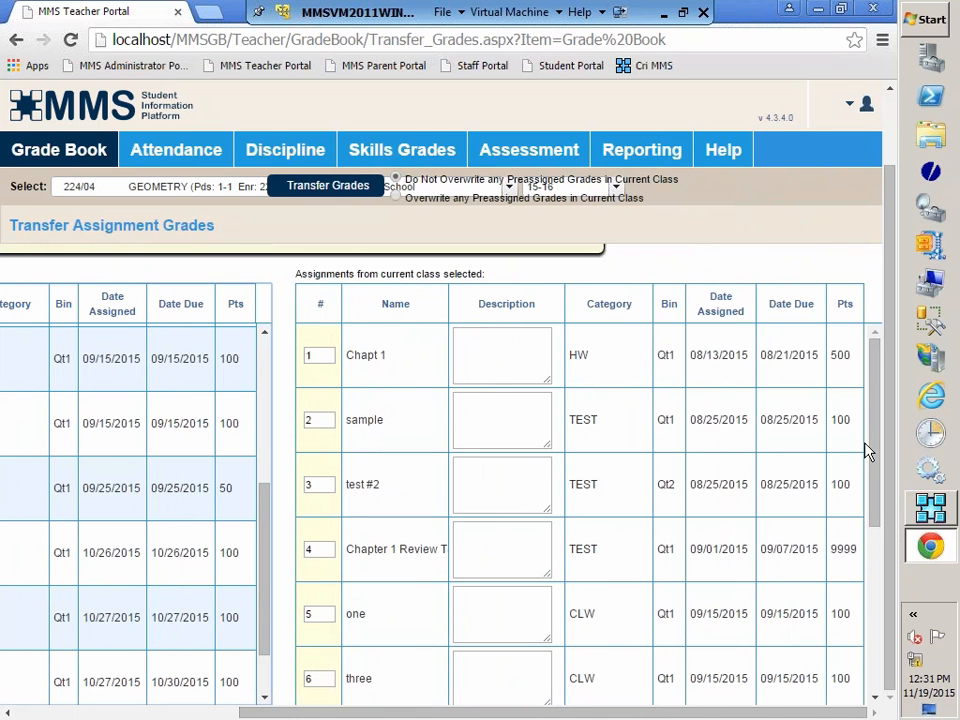
pyautogui.moveTo(875, 450); pyautogui.dragTo(920, 412)
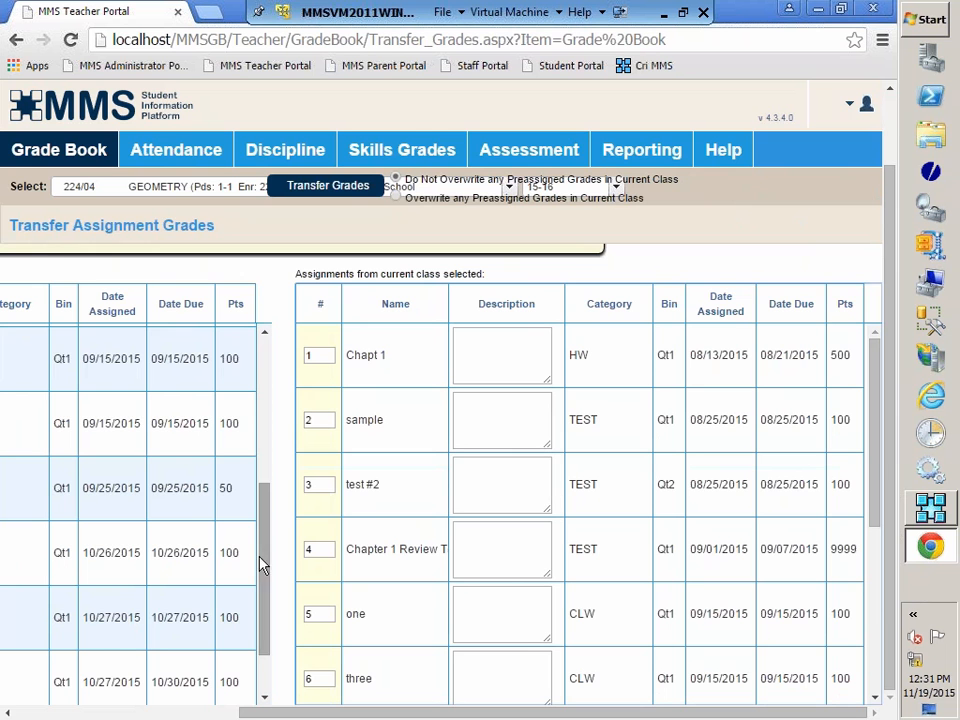
pyautogui.moveTo(263, 580); pyautogui.dragTo(281, 414)
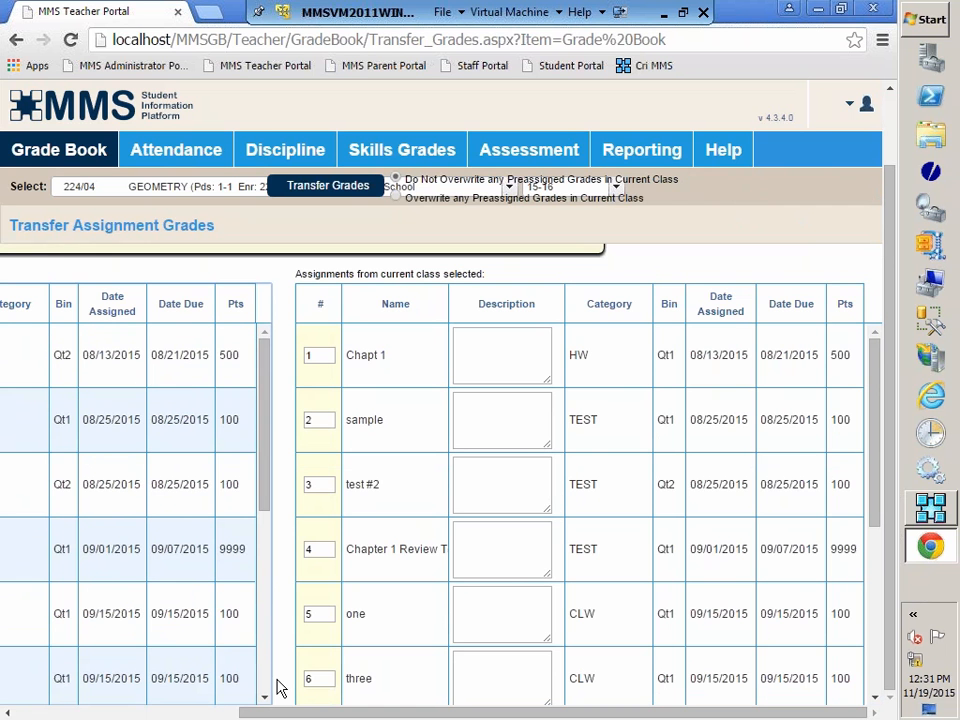
pyautogui.moveTo(278, 716); pyautogui.dragTo(54, 716)
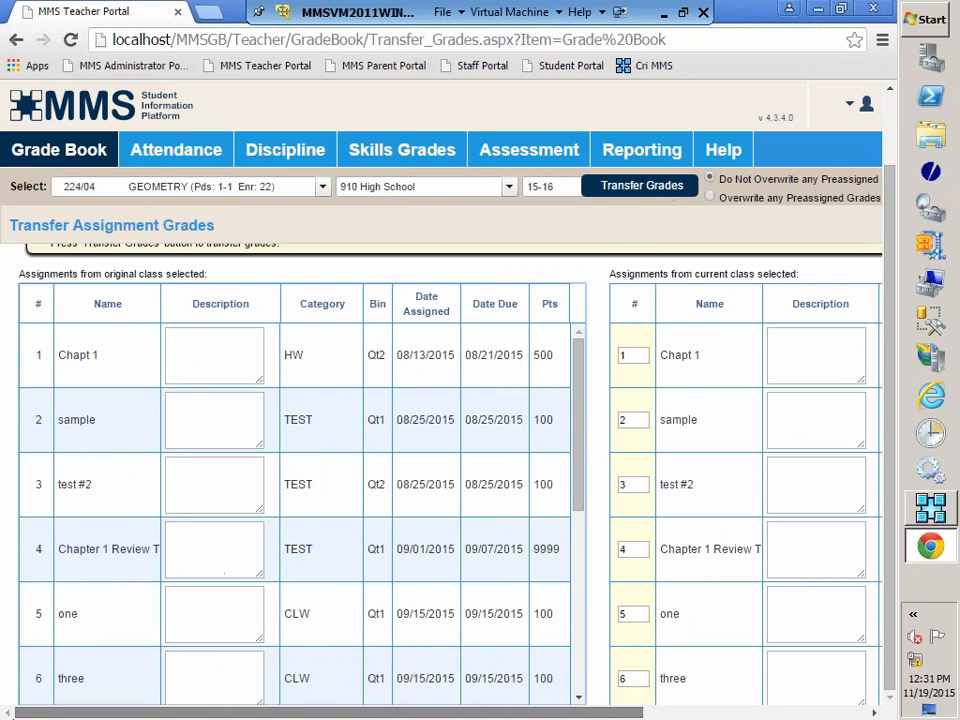
# Step: Transfer the linked assignment grades to the current class, overwriting any preassigned grades there
pyautogui.scroll(-2, 283, 602)
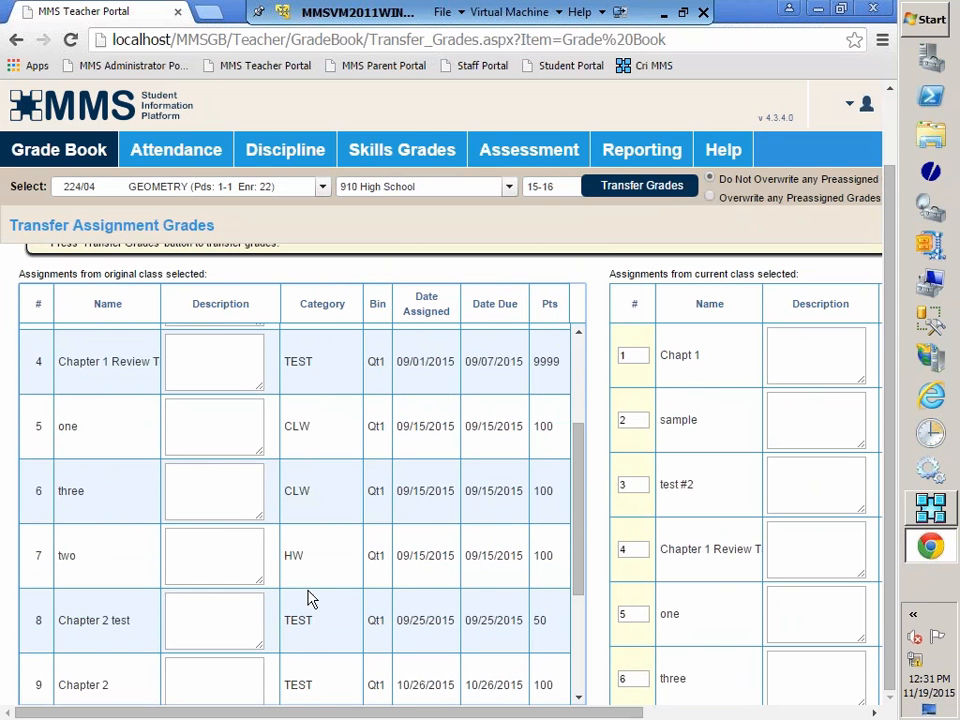
pyautogui.scroll(1, 889, 506)
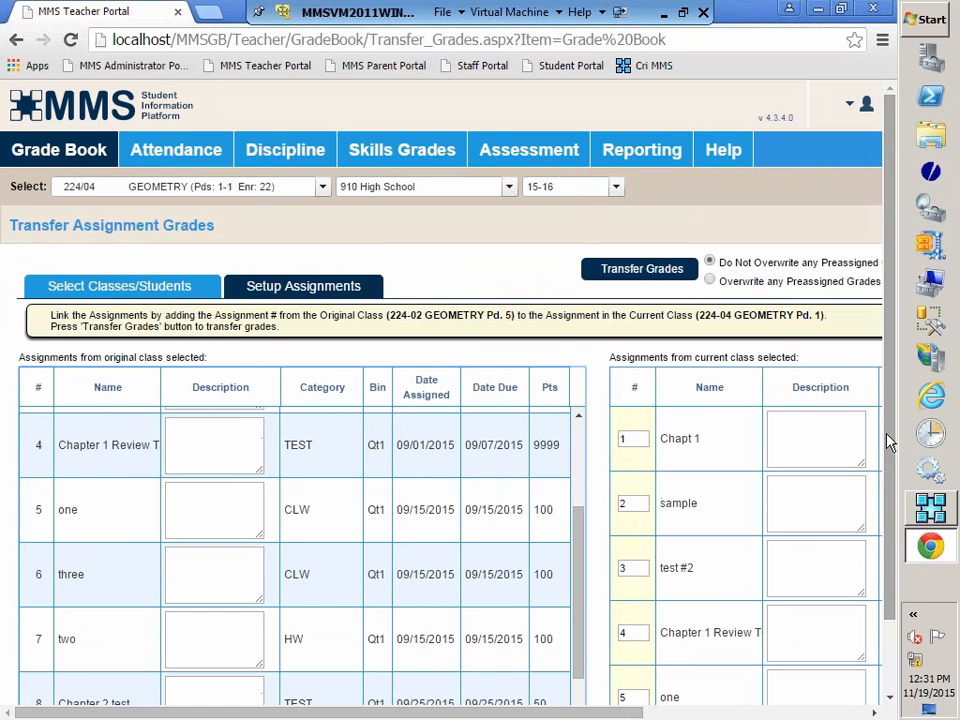
pyautogui.moveTo(588, 716); pyautogui.dragTo(790, 717)
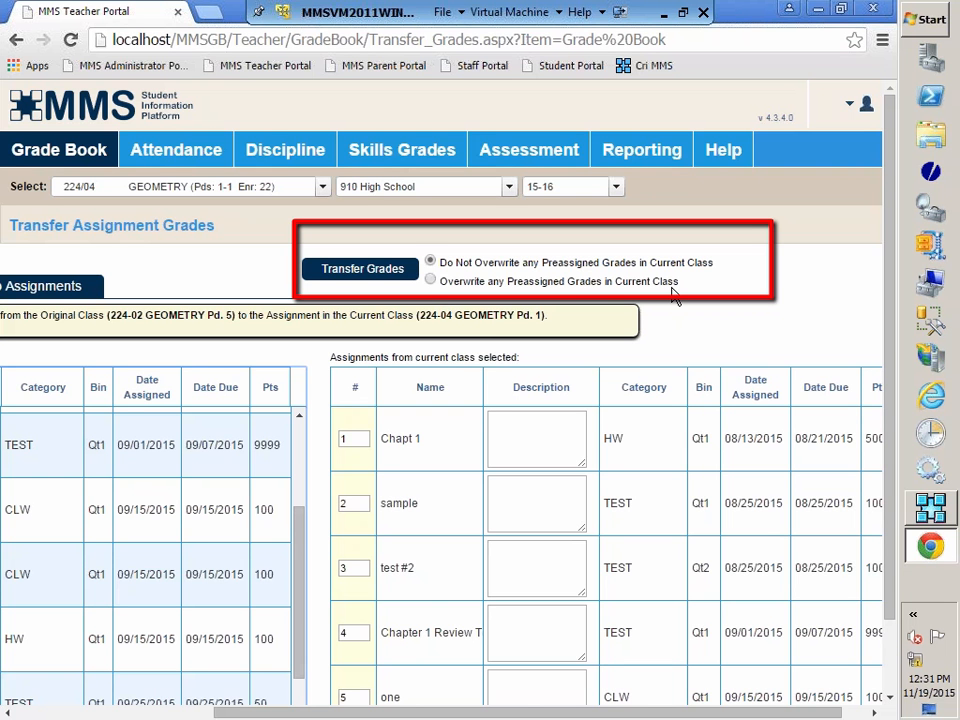
pyautogui.click(431, 281)
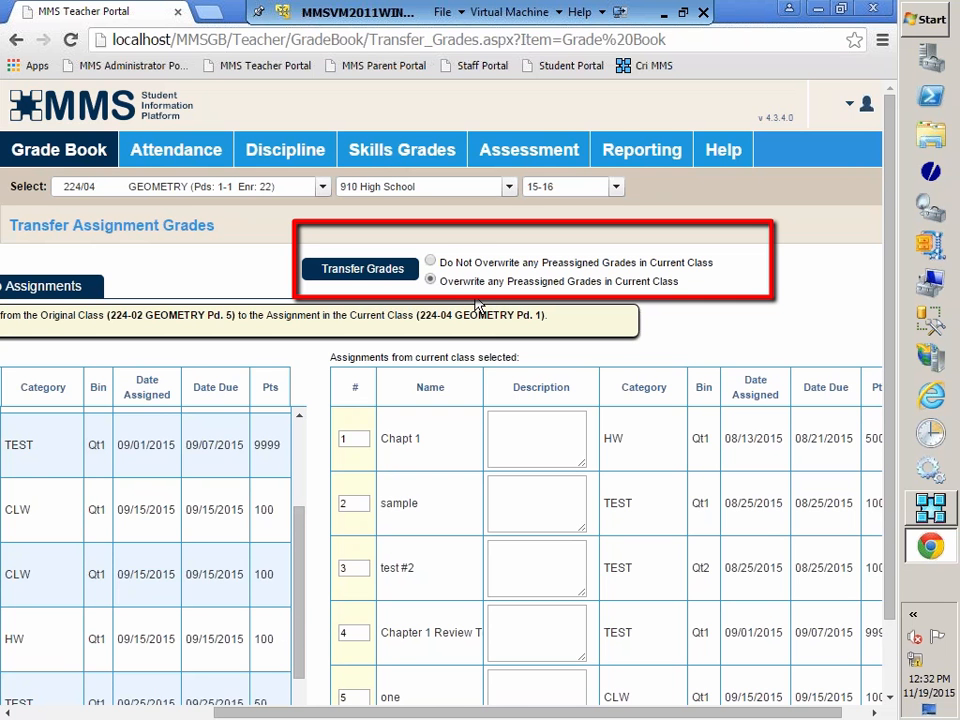
pyautogui.click(361, 270)
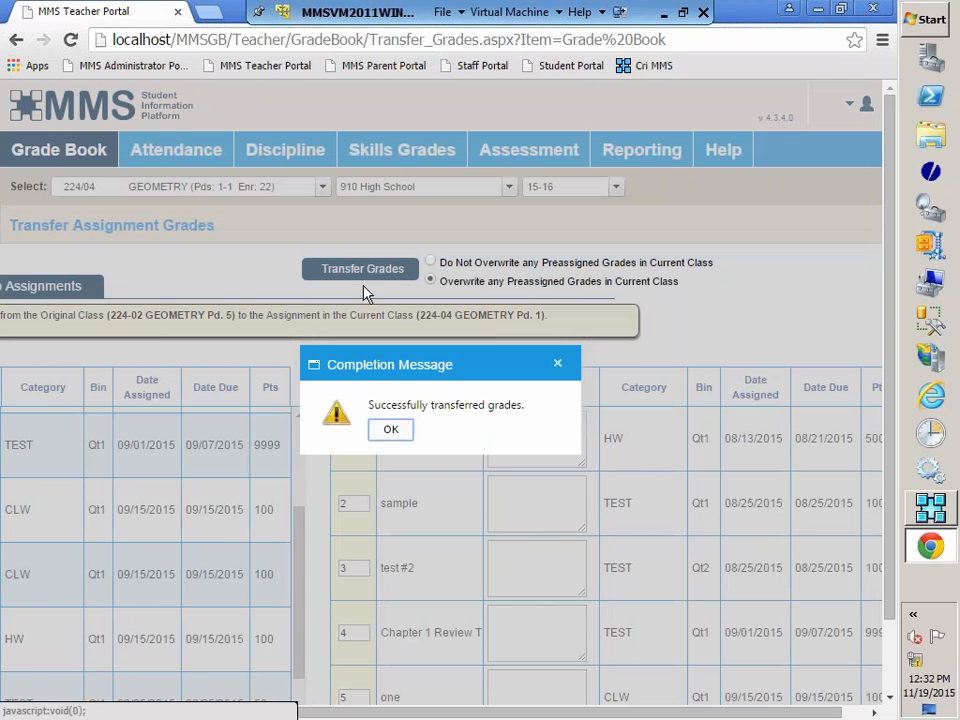
pyautogui.click(391, 430)
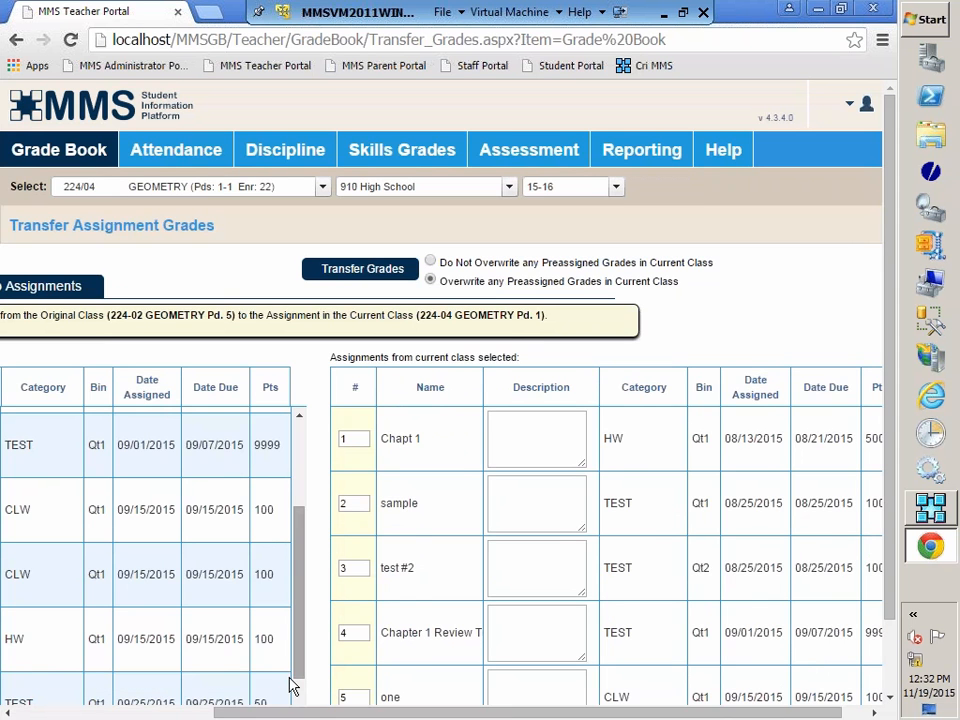
# Step: Open the Grade Book's Summary Grid for Geometry 224-04 and check the students' assignment grades in the current marking period
pyautogui.moveTo(216, 713); pyautogui.dragTo(50, 714)
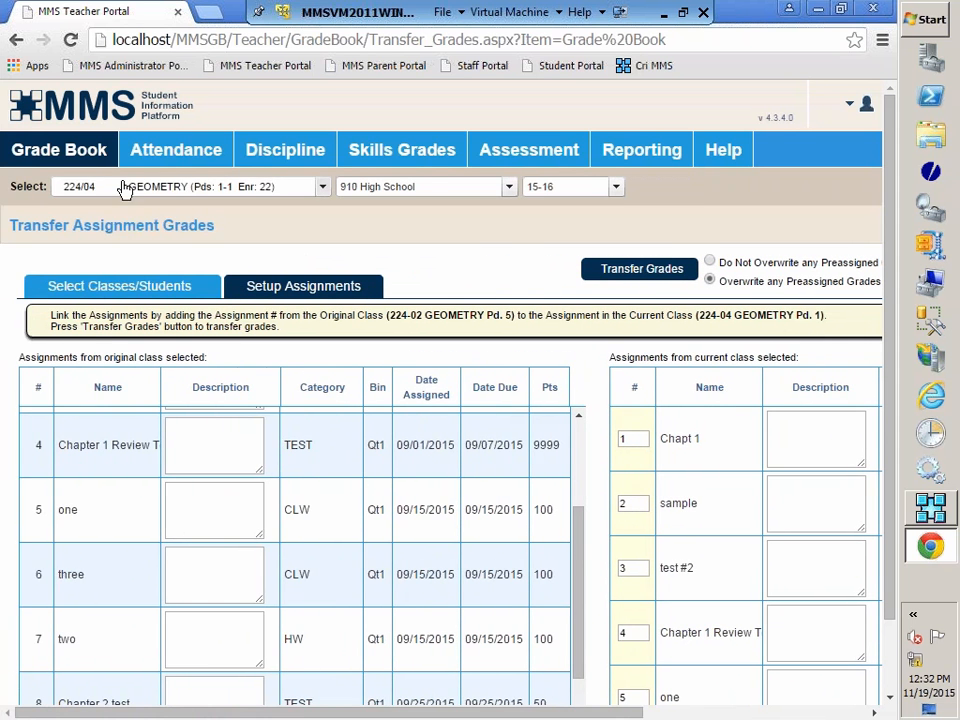
pyautogui.moveTo(35, 157)
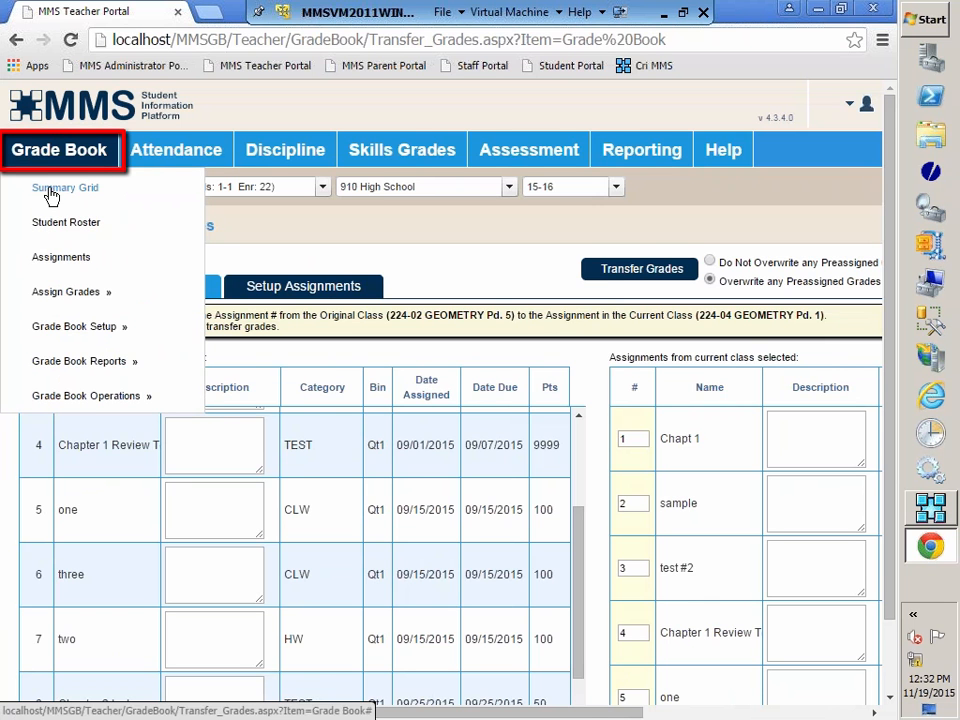
pyautogui.click(47, 192)
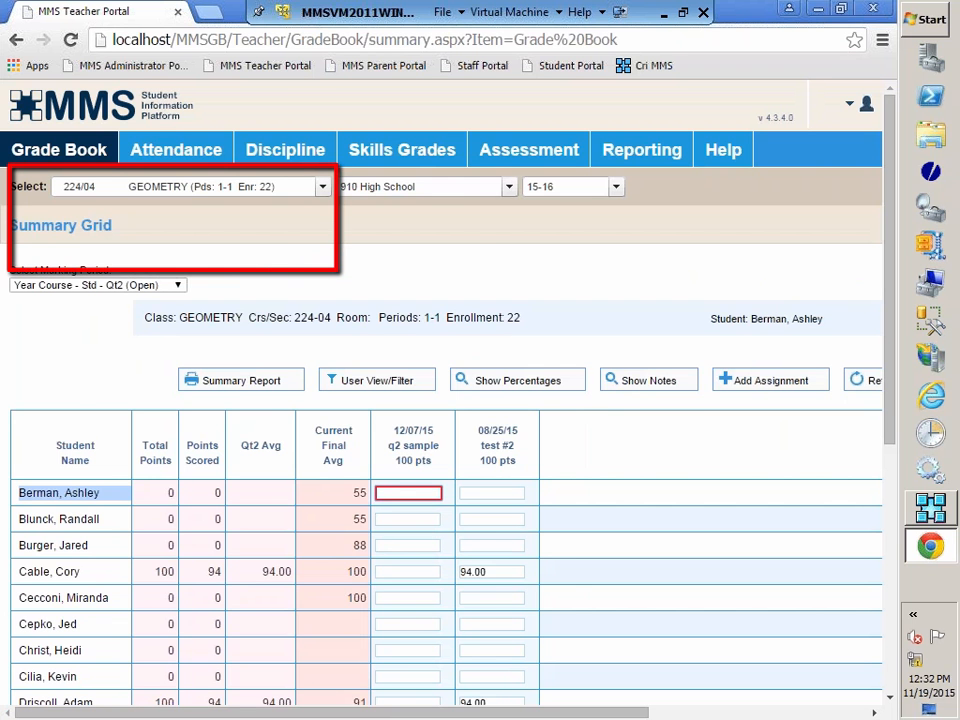
pyautogui.click(322, 187)
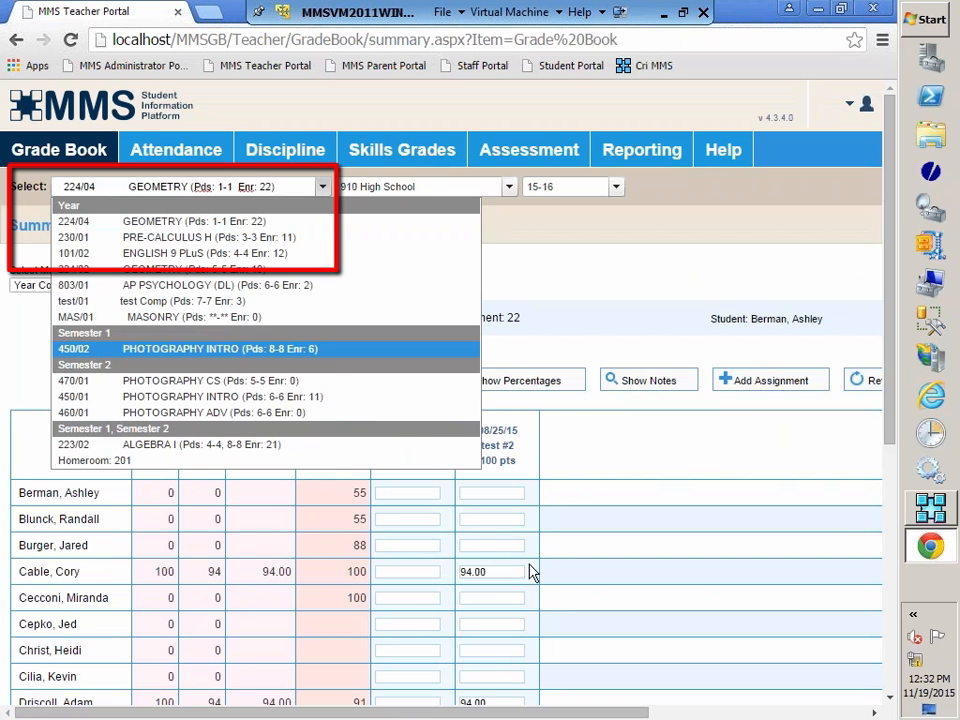
pyautogui.click(415, 598)
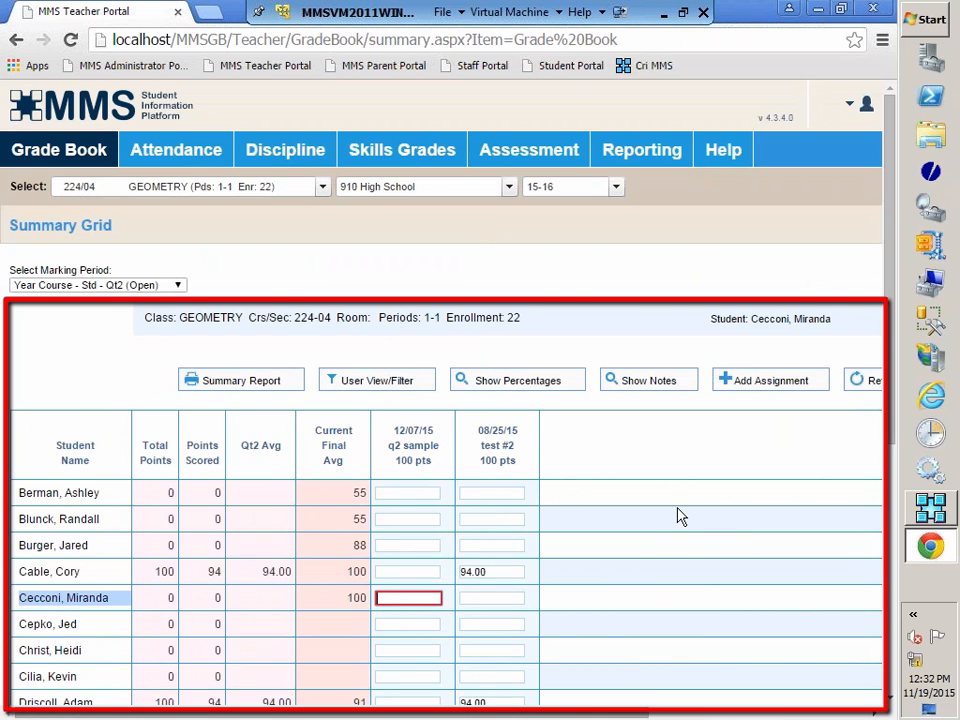
pyautogui.scroll(-3, 710, 516)
pyautogui.scroll(3, 740, 516)
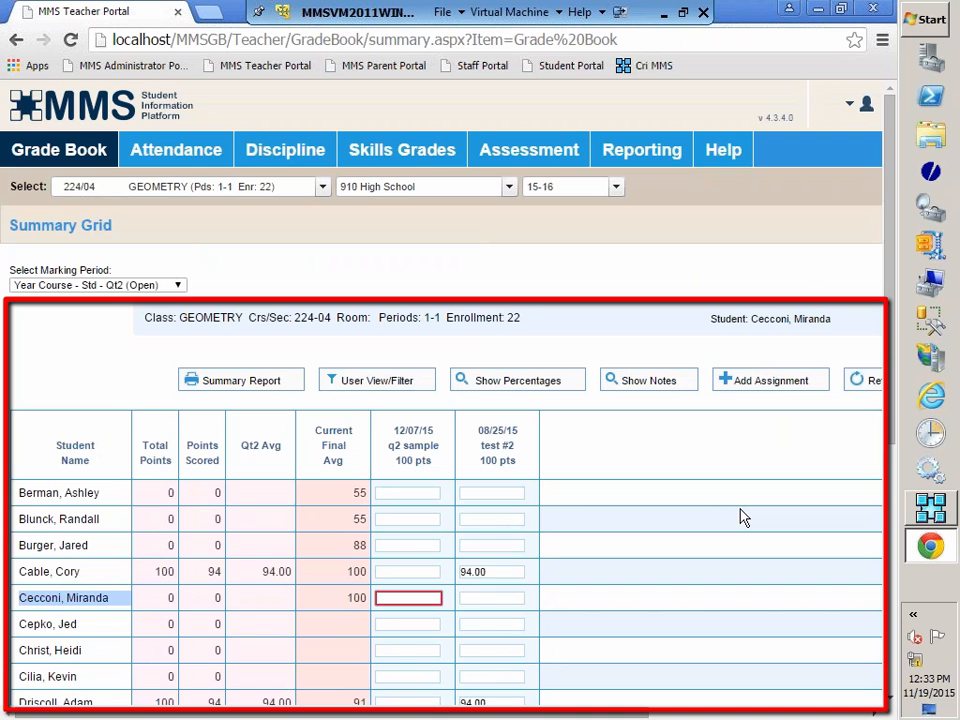